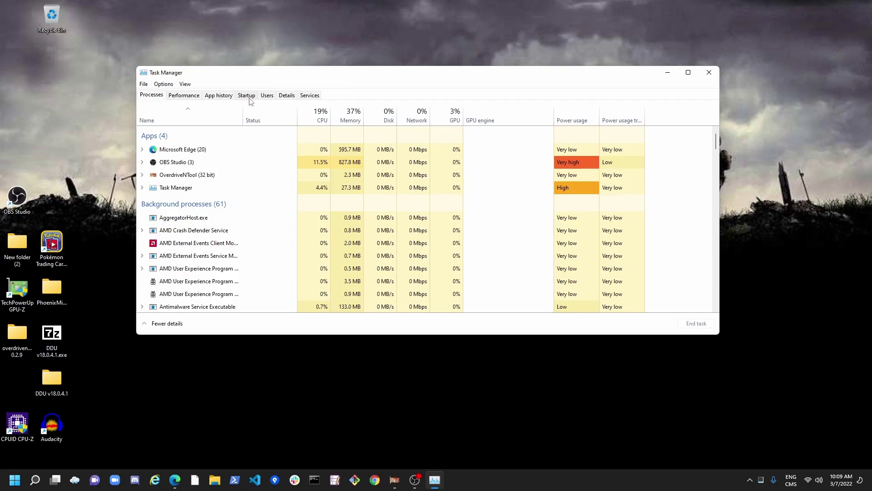
Review the list of startup apps, checking the Skype and MSI Center entries, and close Task Manager
{"action": "left_click", "coordinate": [248, 96]}
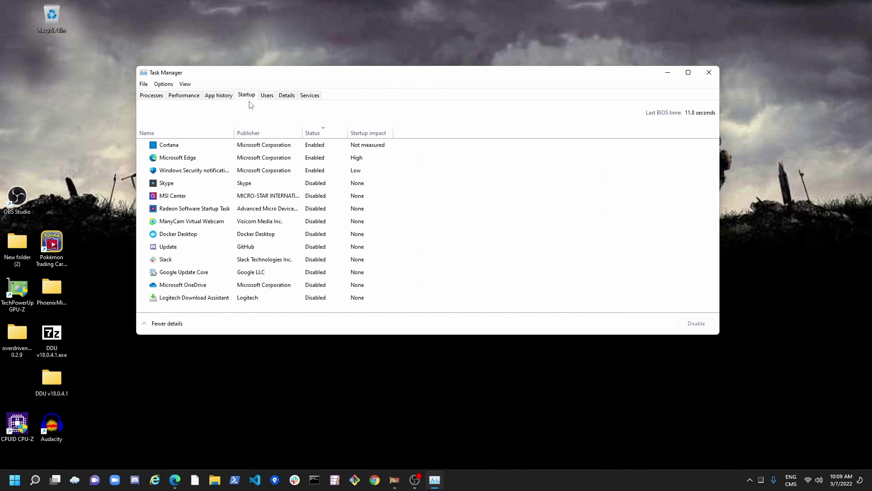
{"action": "left_click", "coordinate": [199, 184]}
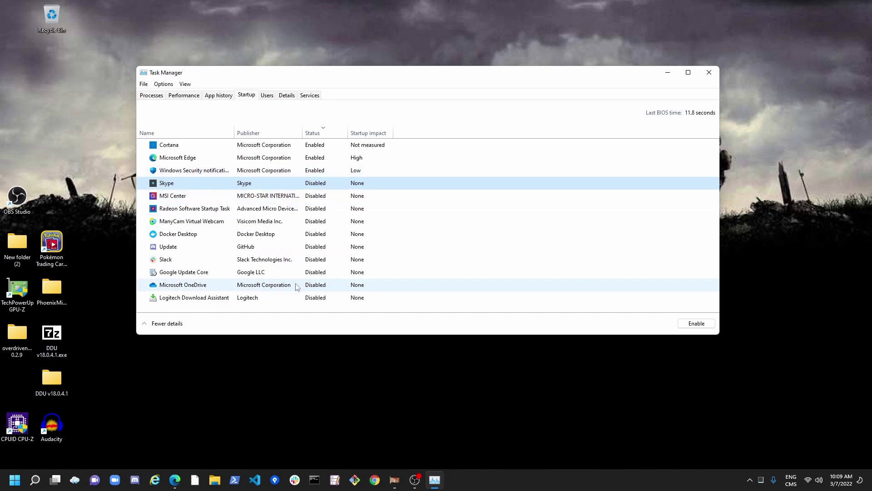
{"action": "left_click", "coordinate": [199, 196]}
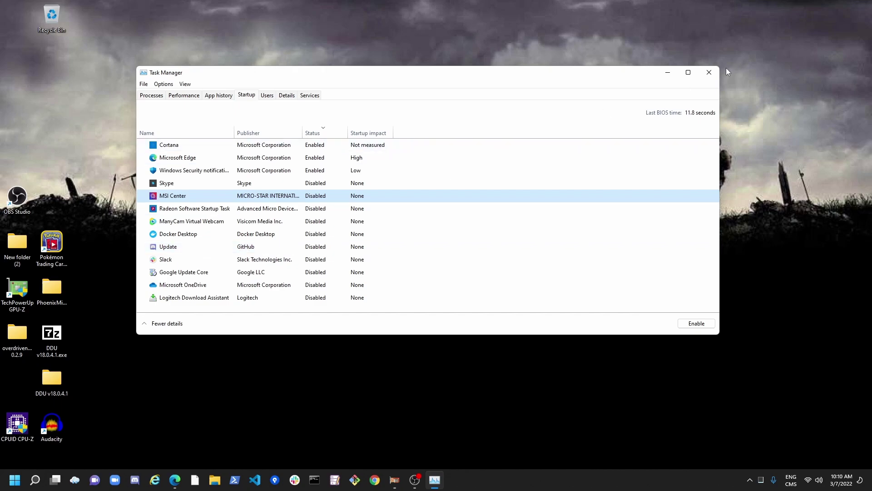
{"action": "left_click", "coordinate": [709, 72]}
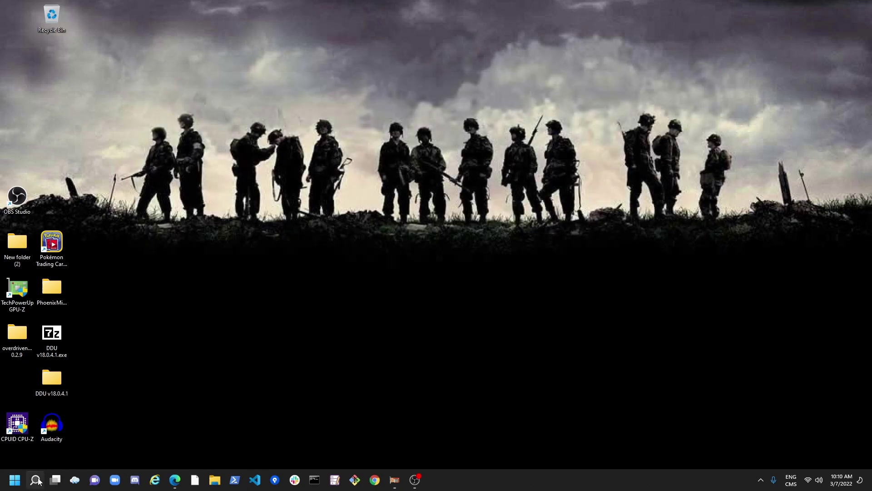
Open Windows Settings and show the Apps & features list
{"action": "left_click", "coordinate": [37, 480]}
{"action": "type", "text": "setting"}
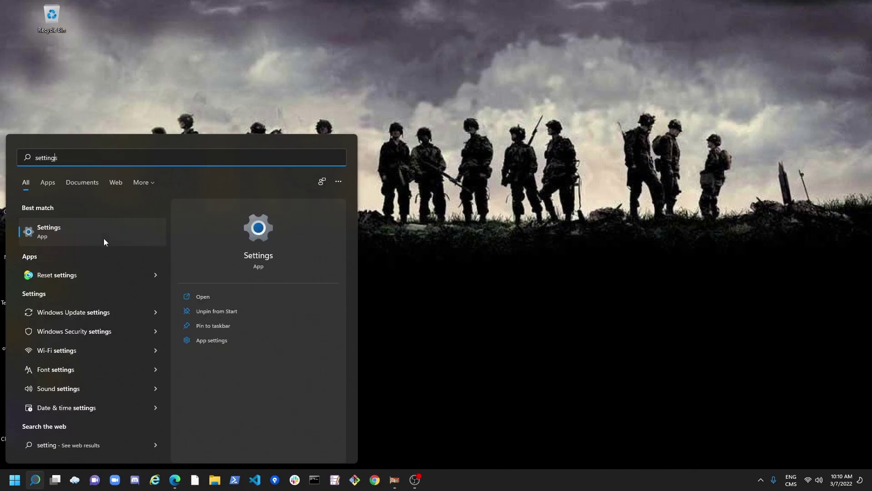
{"action": "left_click", "coordinate": [104, 238]}
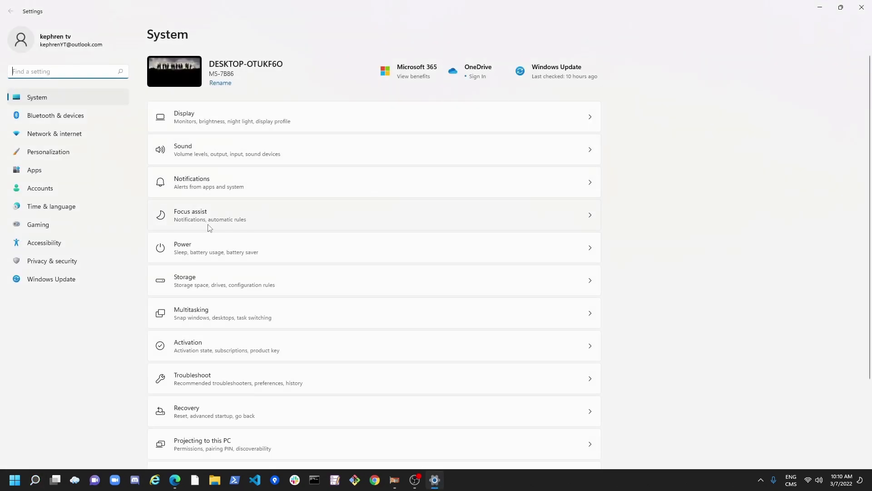
{"action": "left_click", "coordinate": [62, 175]}
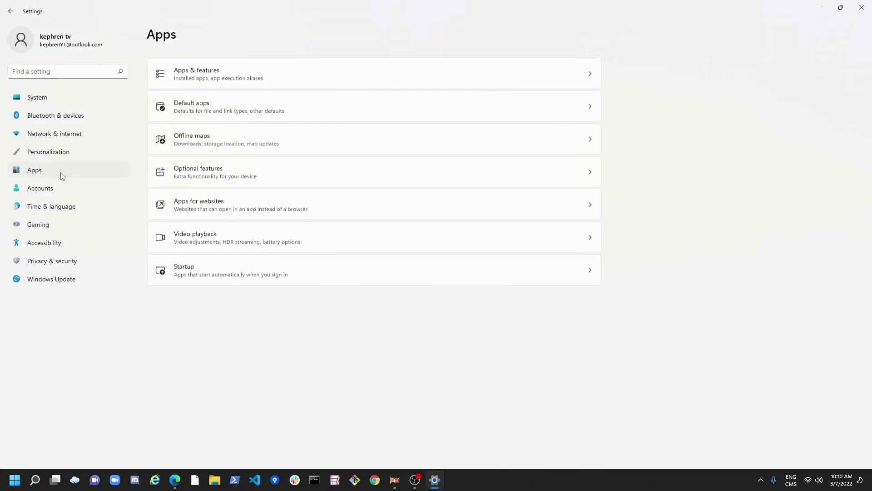
{"action": "left_click", "coordinate": [260, 77]}
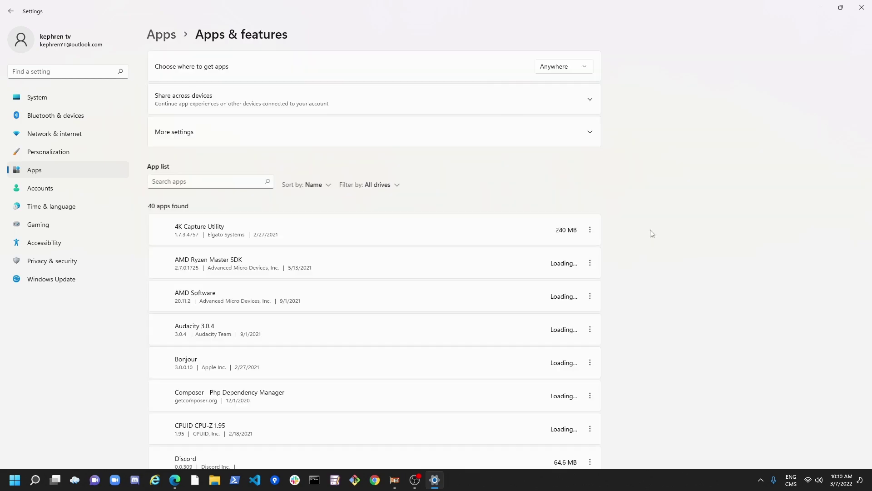
Find Mail and Calendar in the installed apps and open its advanced options
{"action": "scroll", "coordinate": [473, 264], "scroll_direction": "down", "scroll_amount": 5}
{"action": "scroll", "coordinate": [470, 275], "scroll_direction": "down", "scroll_amount": 20}
{"action": "scroll", "coordinate": [461, 263], "scroll_direction": "up", "scroll_amount": 15}
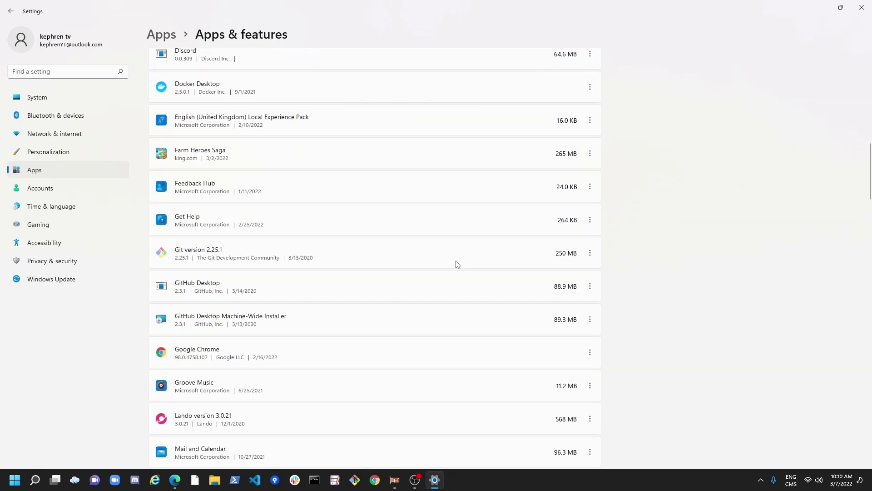
{"action": "scroll", "coordinate": [445, 302], "scroll_direction": "down", "scroll_amount": 3}
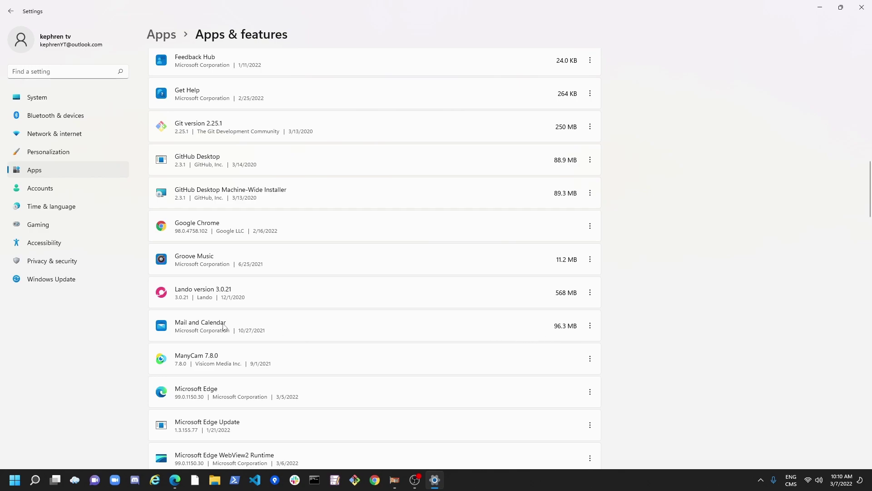
{"action": "left_click", "coordinate": [590, 325]}
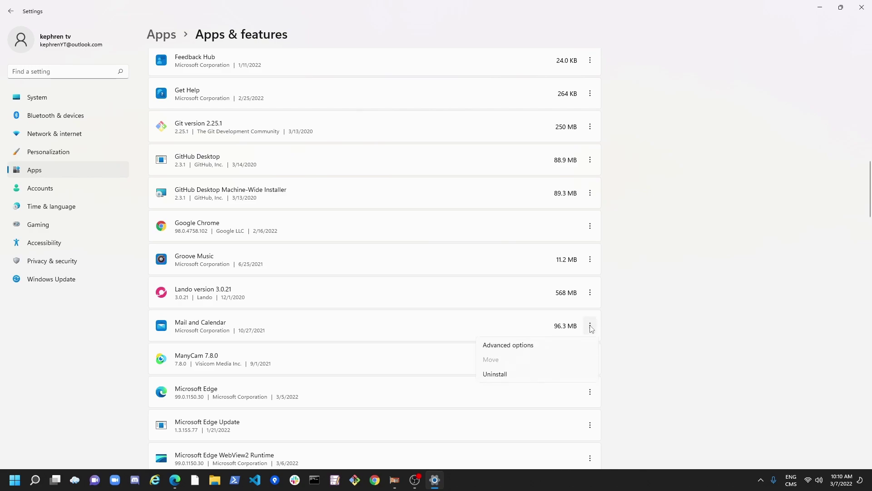
{"action": "left_click", "coordinate": [515, 346]}
Set Mail and Calendar's background apps permission to Never, return to the app list and close Settings
{"action": "scroll", "coordinate": [454, 296], "scroll_direction": "down", "scroll_amount": 1}
{"action": "scroll", "coordinate": [450, 293], "scroll_direction": "down", "scroll_amount": 1}
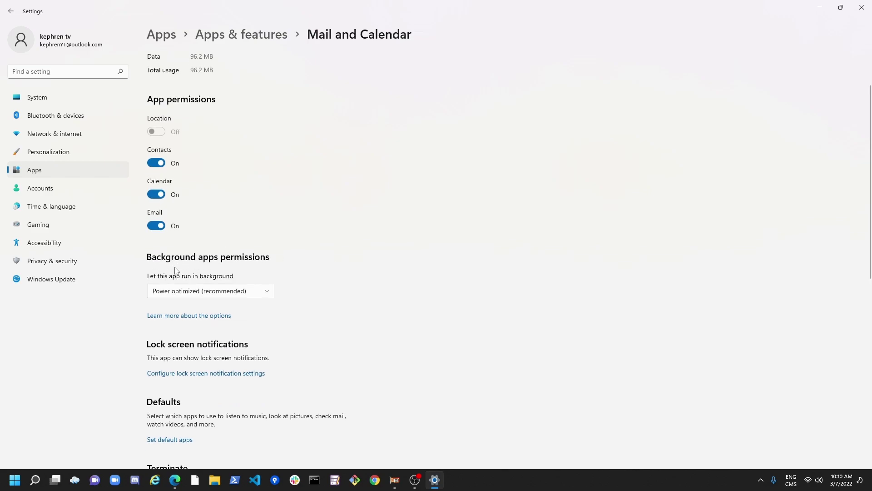
{"action": "left_click", "coordinate": [234, 293]}
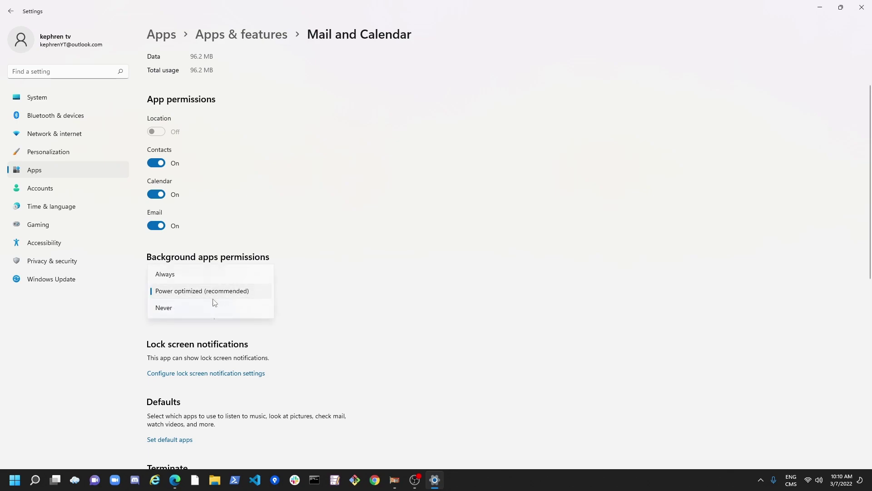
{"action": "left_click", "coordinate": [172, 308]}
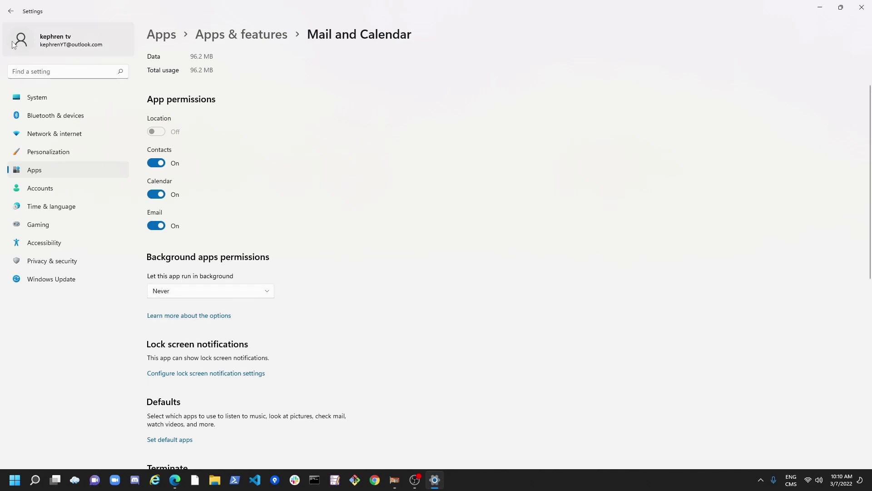
{"action": "left_click", "coordinate": [10, 17]}
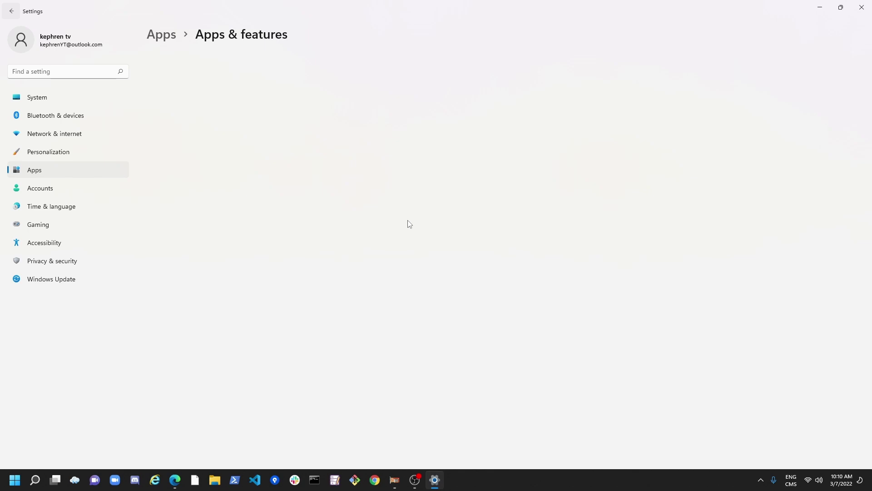
{"action": "scroll", "coordinate": [408, 278], "scroll_direction": "down", "scroll_amount": 2}
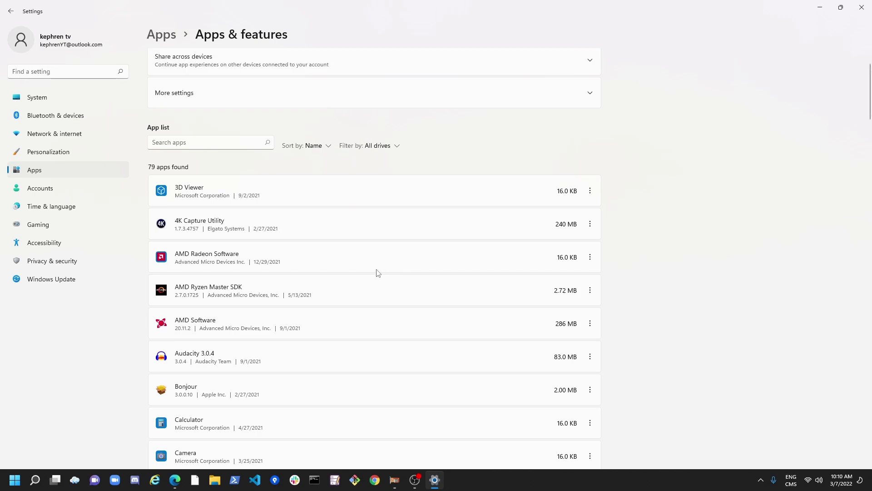
{"action": "left_click", "coordinate": [862, 7]}
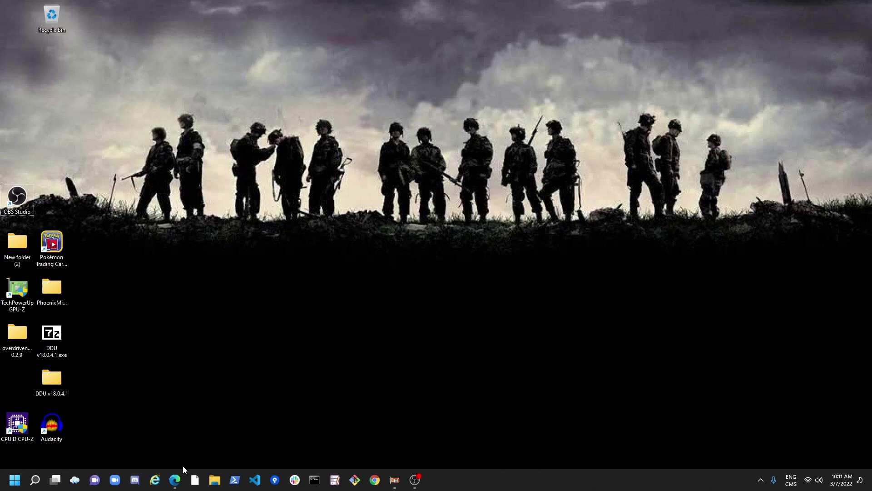
Switch to Microsoft Edge, run the internet speed test on speedtest.net and close the browser
{"action": "left_click", "coordinate": [177, 480]}
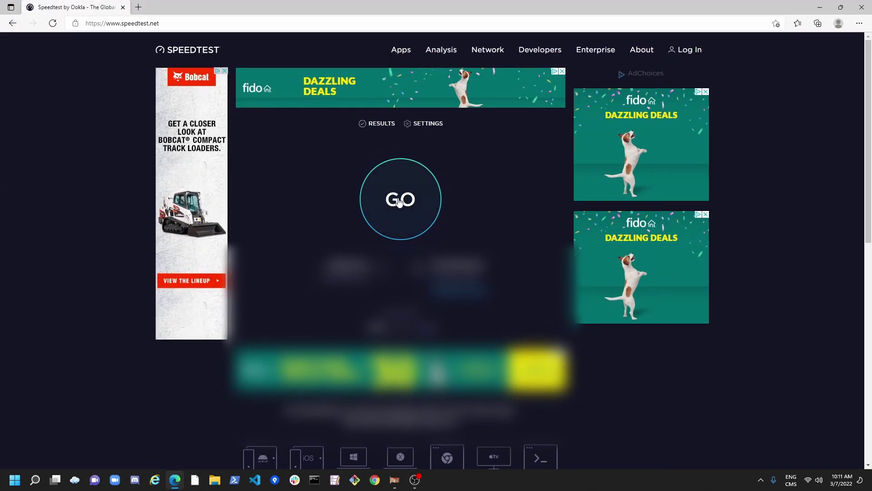
{"action": "left_click", "coordinate": [400, 200]}
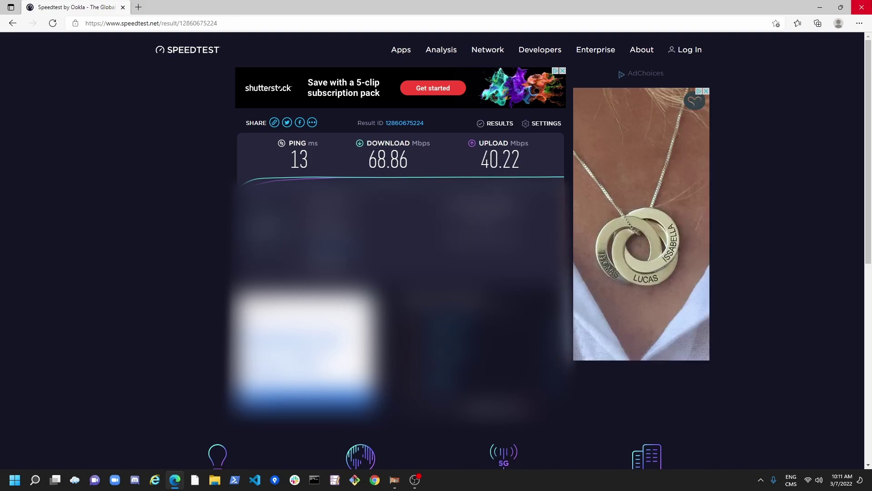
{"action": "left_click", "coordinate": [868, 5]}
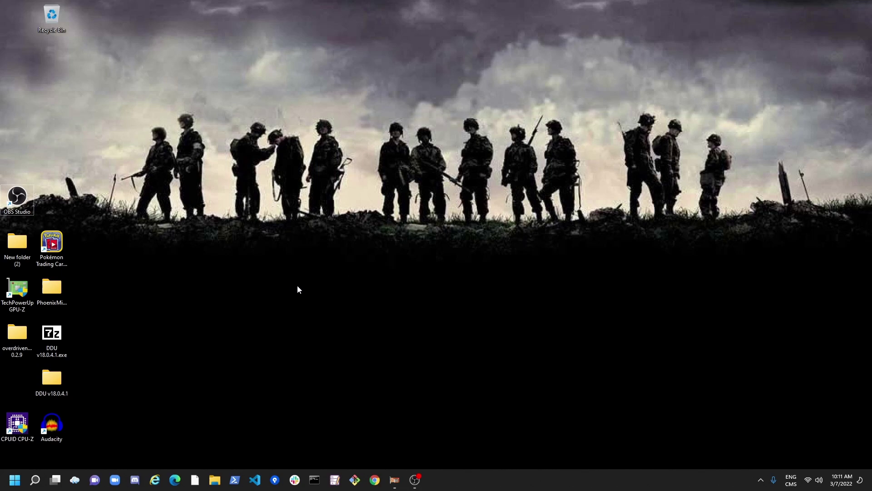
Open Windows Update's Delivery Optimization in Windows Settings and turn off downloads from other PCs
{"action": "left_click", "coordinate": [35, 479]}
{"action": "type", "text": "s"}
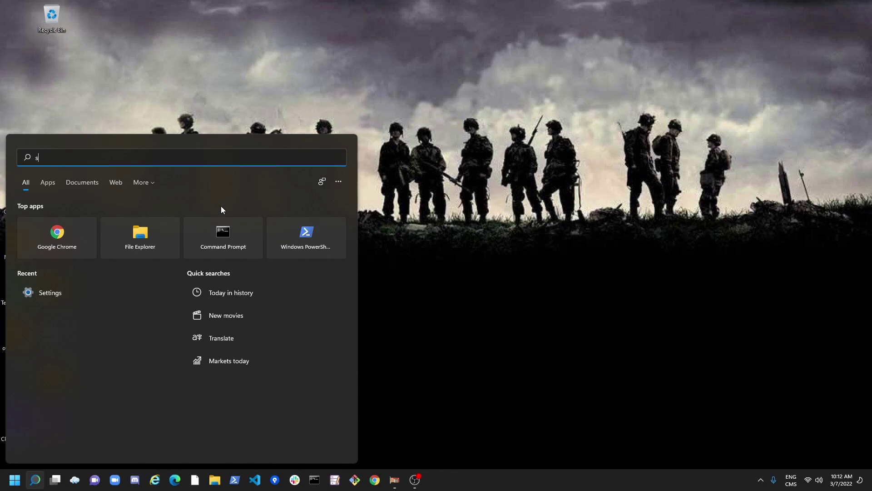
{"action": "type", "text": "etting"}
{"action": "key", "text": "Return"}
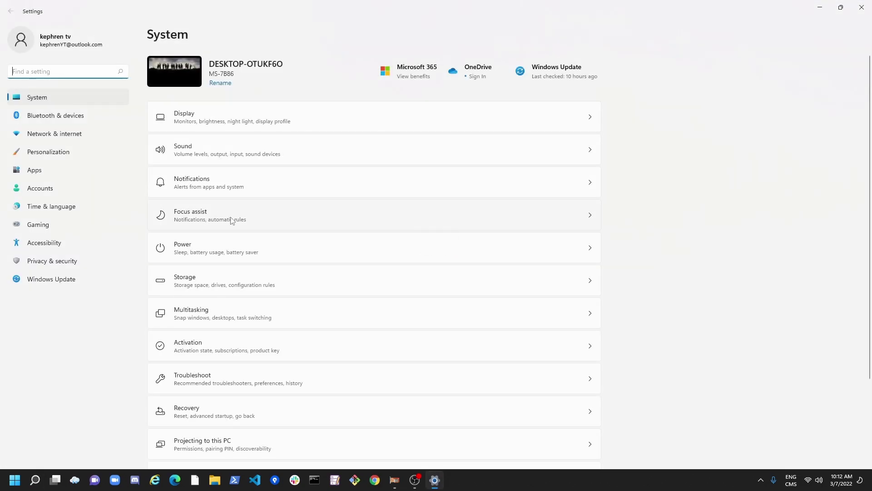
{"action": "left_click", "coordinate": [63, 282]}
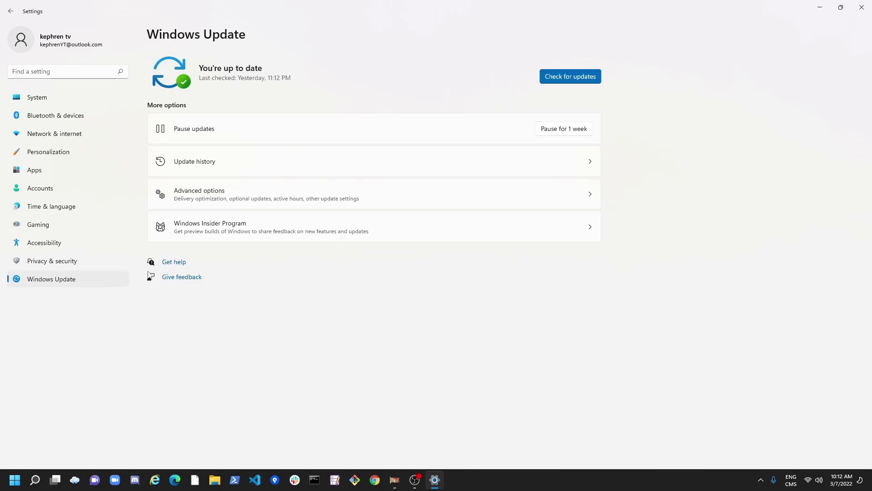
{"action": "left_click", "coordinate": [241, 201]}
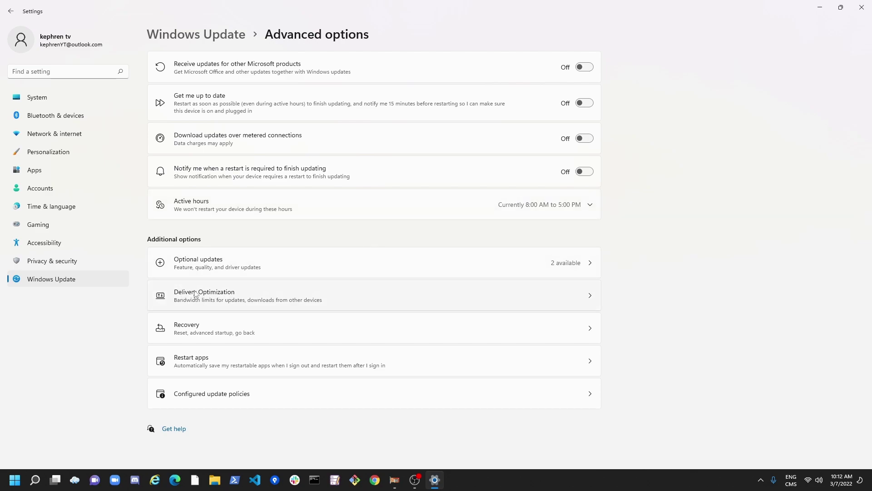
{"action": "left_click", "coordinate": [229, 296]}
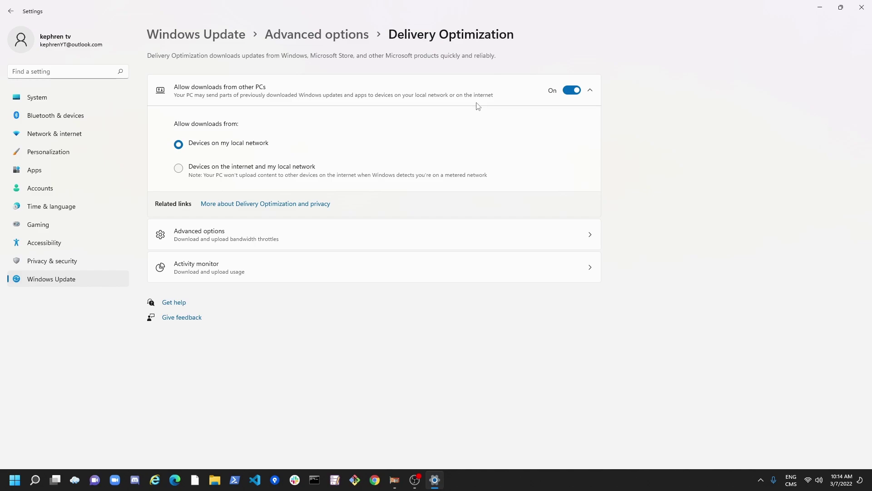
{"action": "left_click", "coordinate": [568, 91]}
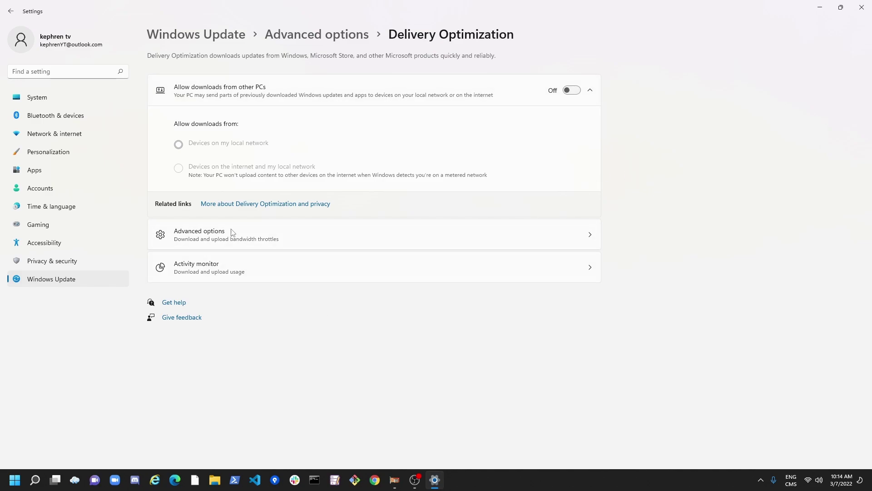
In Delivery Optimization's advanced options, limit background update downloads to 20% of measured bandwidth
{"action": "left_click", "coordinate": [207, 234]}
{"action": "scroll", "coordinate": [457, 218], "scroll_direction": "down", "scroll_amount": 3}
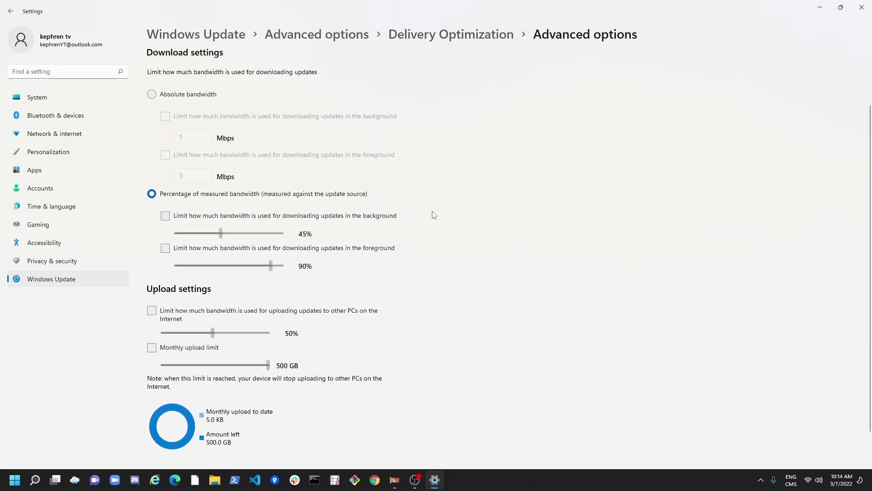
{"action": "scroll", "coordinate": [422, 207], "scroll_direction": "up", "scroll_amount": 3}
{"action": "scroll", "coordinate": [367, 203], "scroll_direction": "down", "scroll_amount": 4}
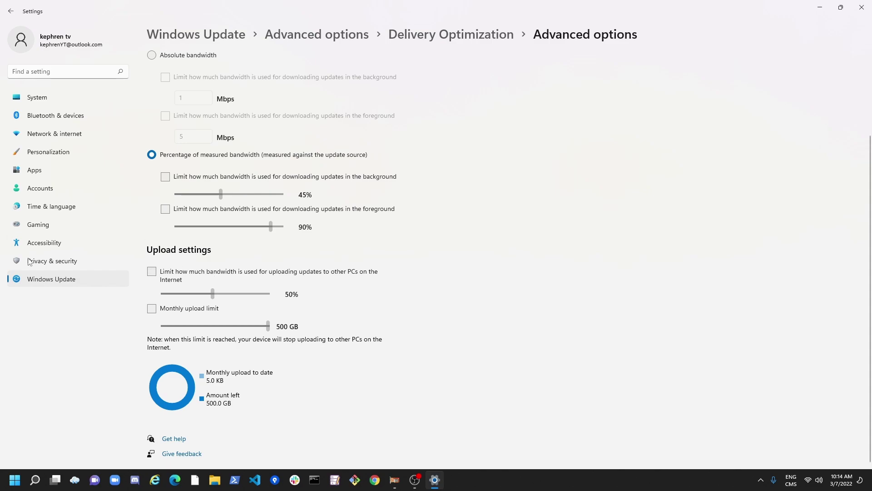
{"action": "scroll", "coordinate": [218, 296], "scroll_direction": "up", "scroll_amount": 3}
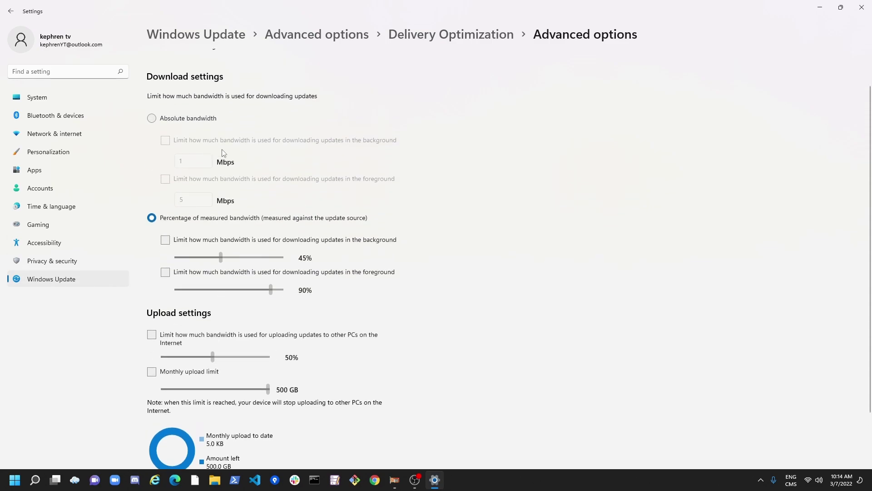
{"action": "left_click", "coordinate": [164, 121]}
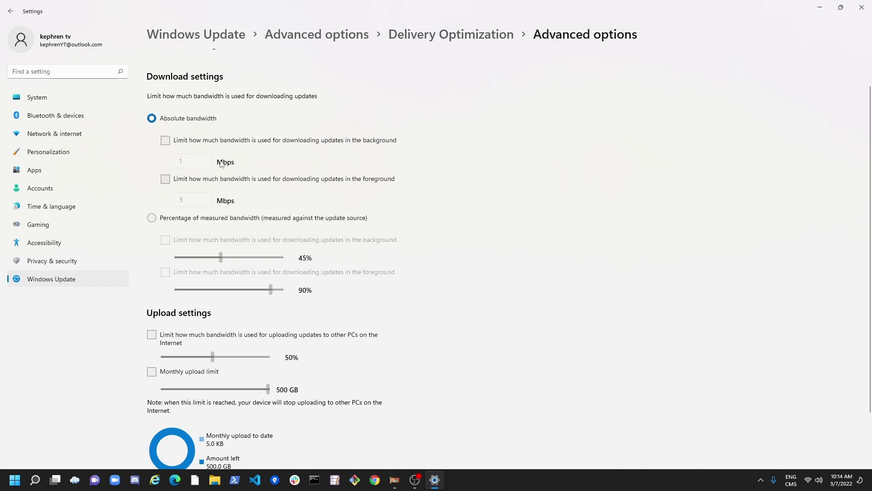
{"action": "left_click", "coordinate": [152, 218]}
{"action": "left_click", "coordinate": [164, 240]}
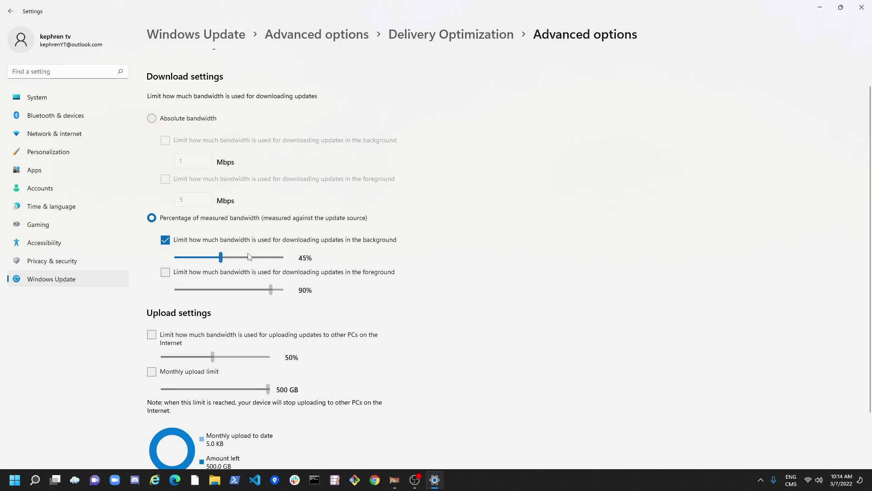
{"action": "left_click_drag", "start_coordinate": [221, 262], "coordinate": [194, 259]}
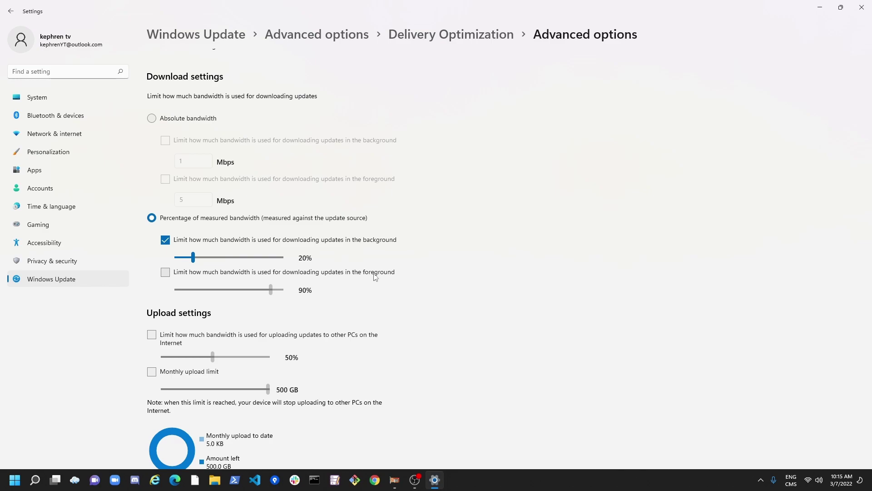
{"action": "scroll", "coordinate": [371, 261], "scroll_direction": "down", "scroll_amount": 2}
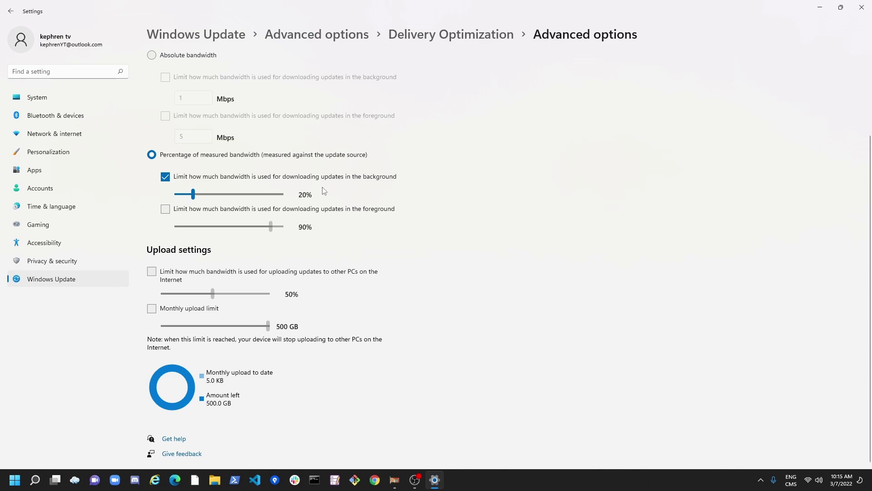
Review the metered connection setting of the gx90 Wi-Fi network and of the Ethernet connection under Network & internet
{"action": "left_click", "coordinate": [54, 134]}
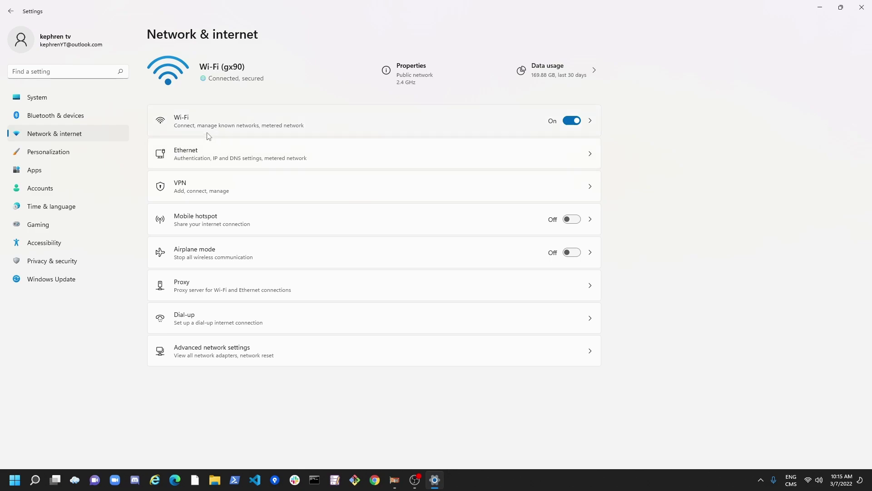
{"action": "left_click", "coordinate": [191, 123]}
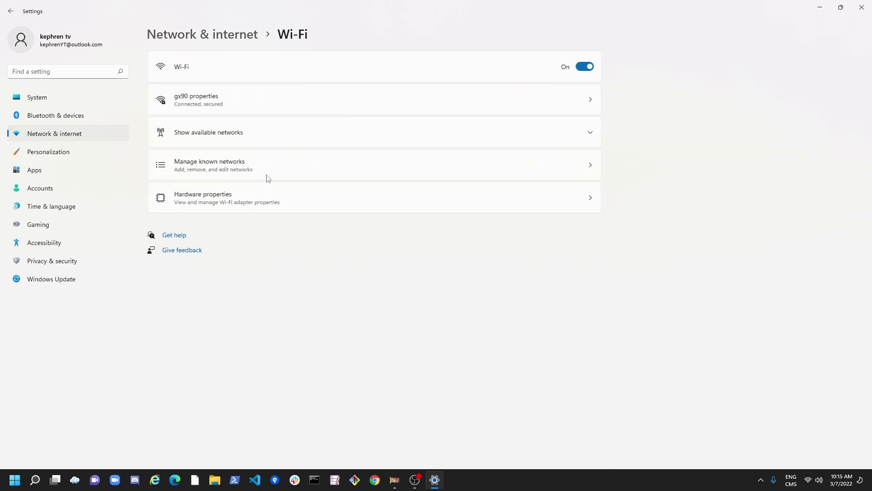
{"action": "left_click", "coordinate": [218, 106]}
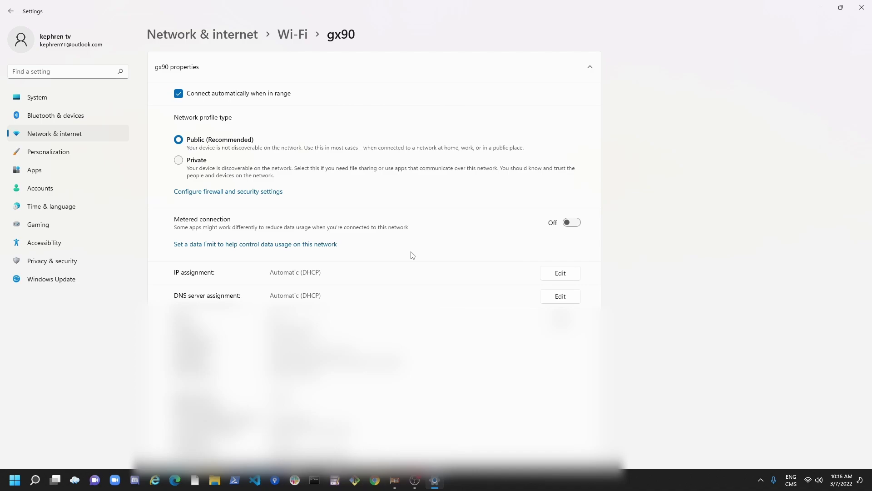
{"action": "left_click", "coordinate": [11, 11]}
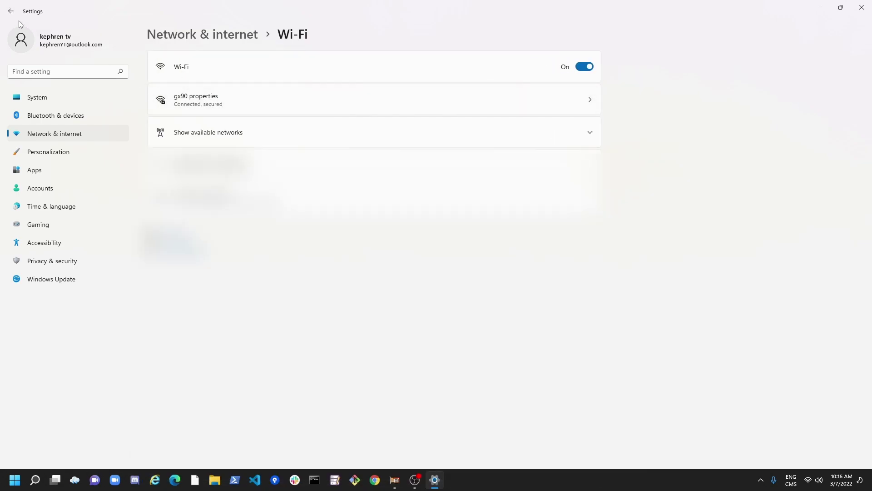
{"action": "left_click", "coordinate": [11, 12]}
{"action": "left_click", "coordinate": [185, 150]}
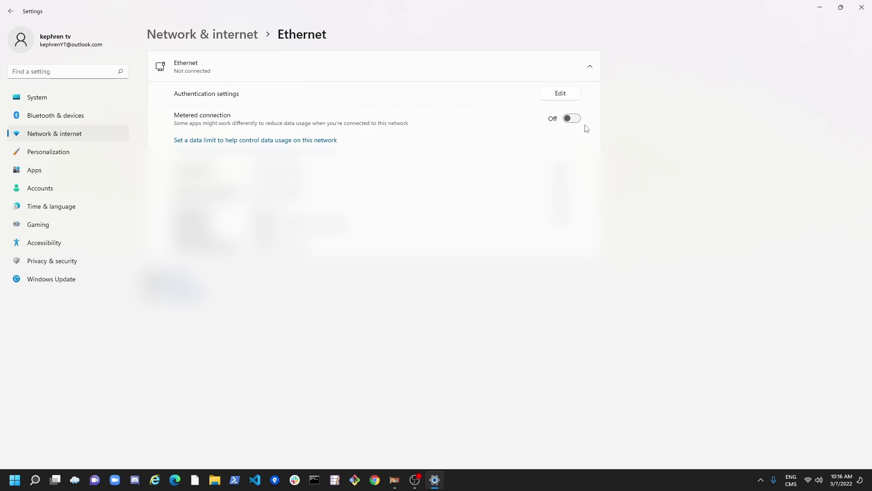
{"action": "left_click", "coordinate": [10, 11]}
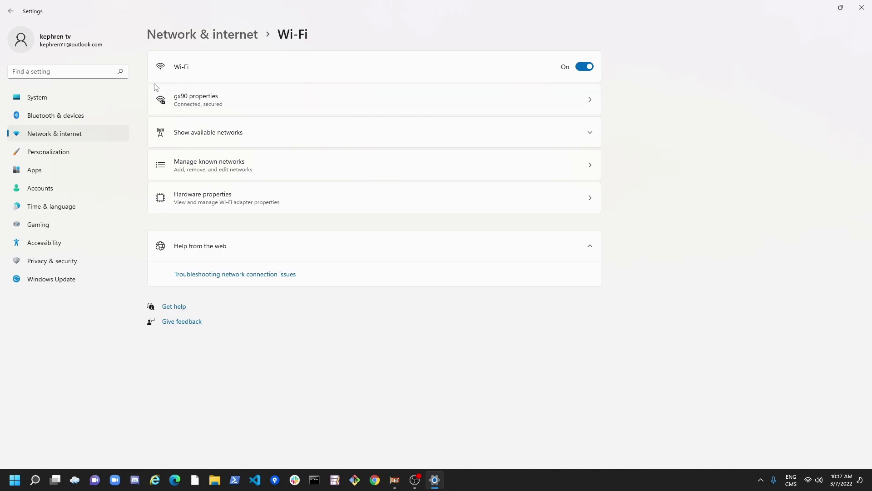
Switch the gx90 Wi-Fi network's DNS server assignment to Manual and turn on IPv4
{"action": "left_click", "coordinate": [195, 104]}
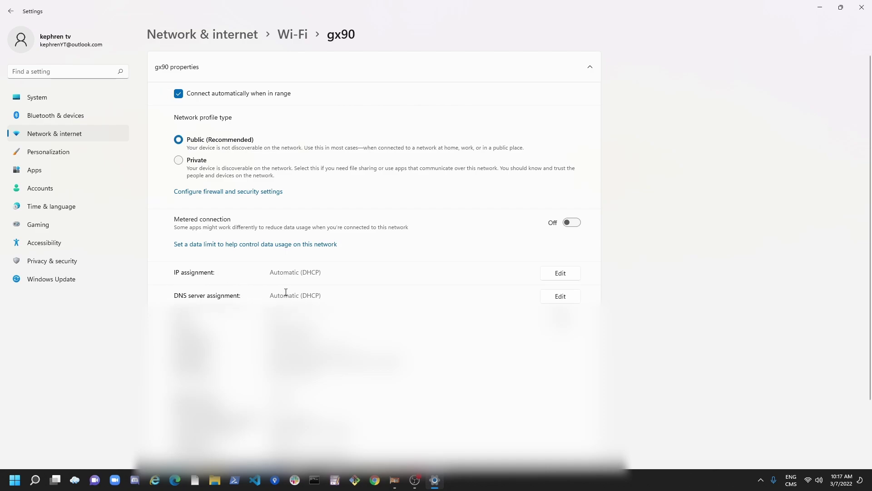
{"action": "left_click", "coordinate": [562, 295]}
{"action": "left_click", "coordinate": [414, 221]}
{"action": "left_click", "coordinate": [403, 237]}
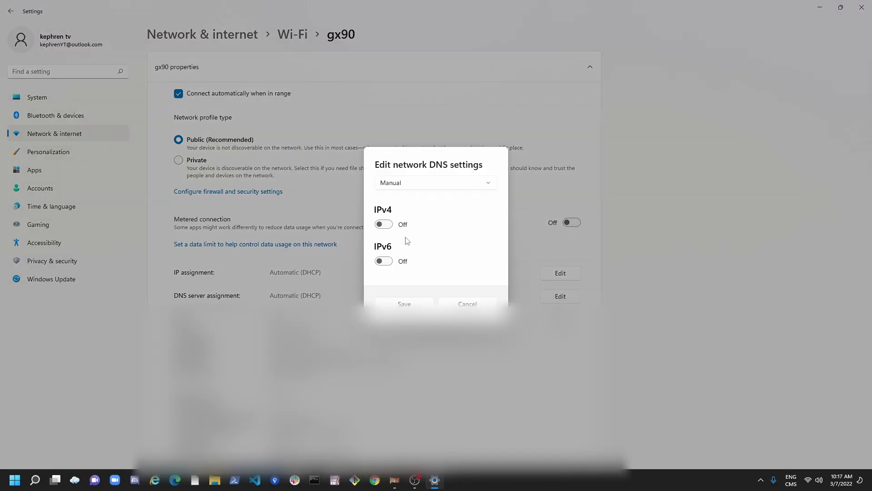
{"action": "left_click", "coordinate": [384, 225]}
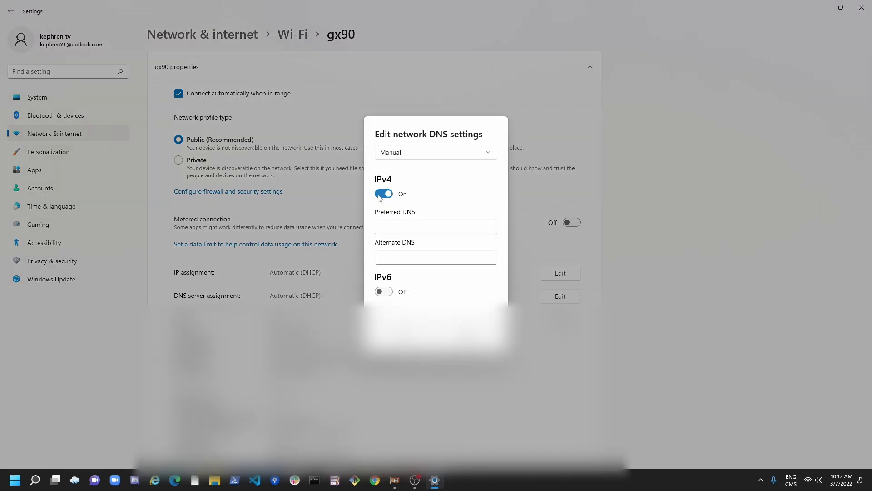
Set the preferred IPv4 DNS to 1.1.1.1 and the alternate to 1.0.0.1, save them and return to the Wi-Fi page
{"action": "left_click", "coordinate": [403, 227]}
{"action": "type", "text": "1.1.1.1"}
{"action": "left_click", "coordinate": [460, 262]}
{"action": "type", "text": "1.0.0.1"}
{"action": "left_click", "coordinate": [459, 295]}
{"action": "key", "text": "Return"}
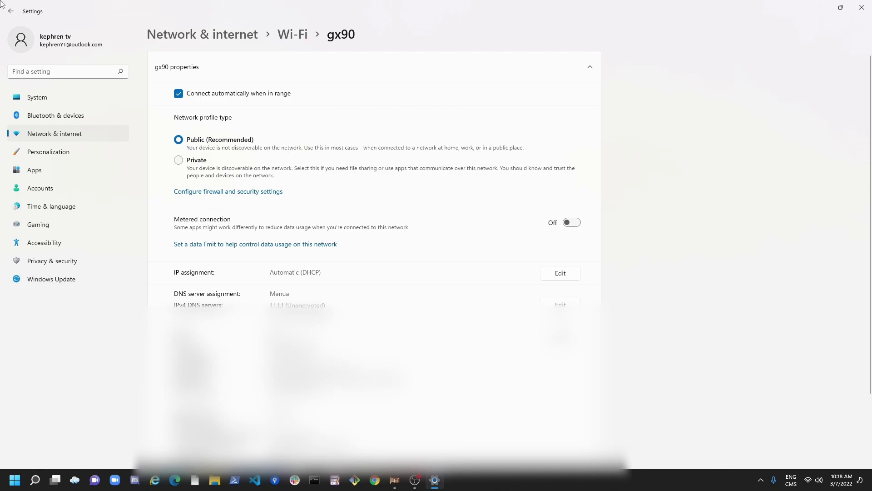
{"action": "left_click", "coordinate": [12, 16]}
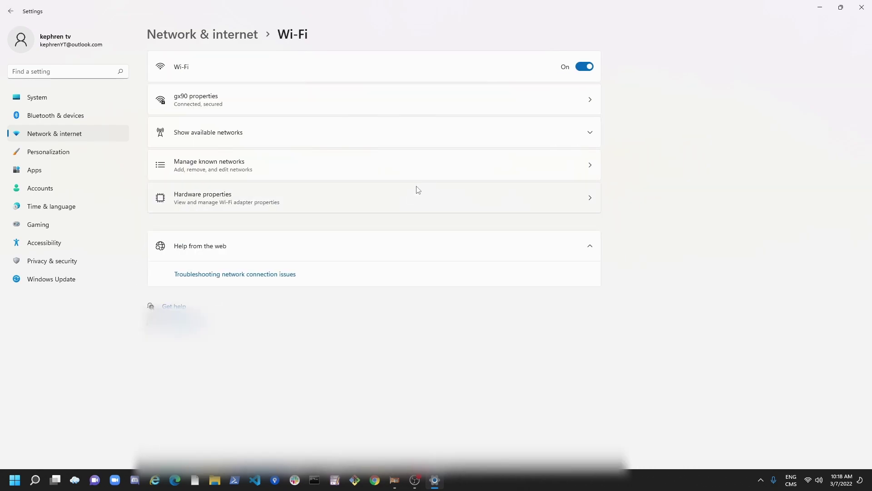